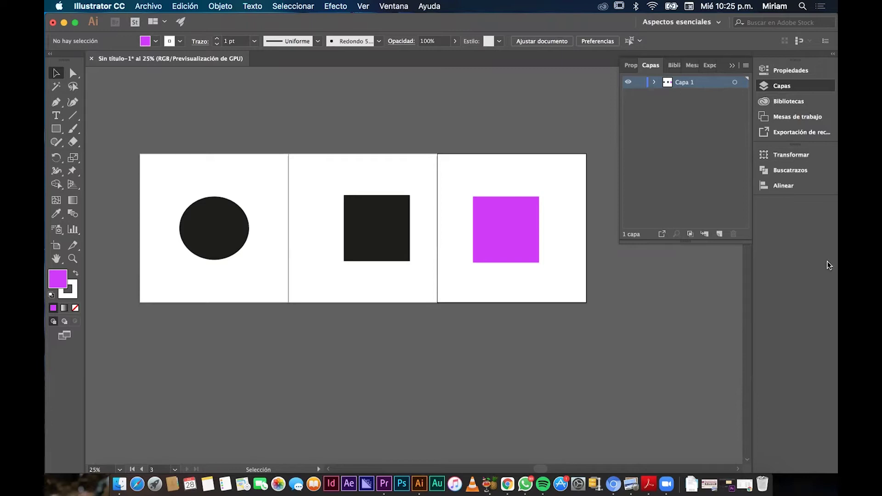
Step: Hide the document's layer list and display it again
click(732, 66)
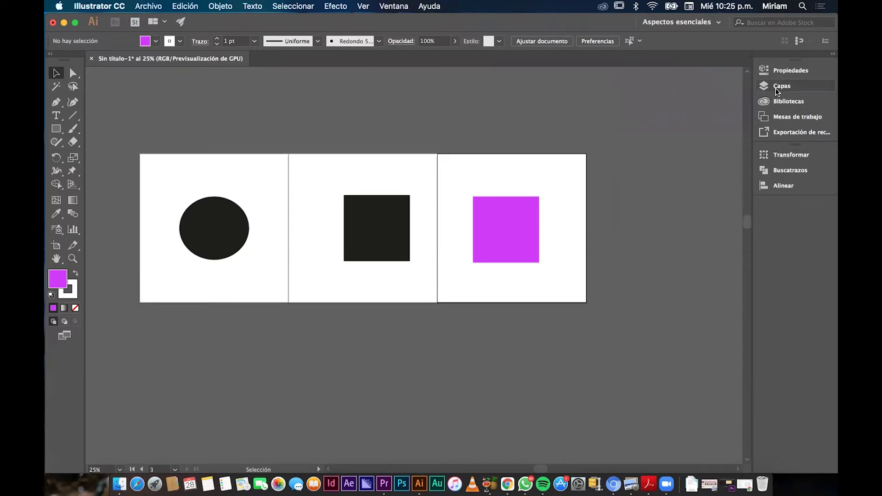
click(396, 8)
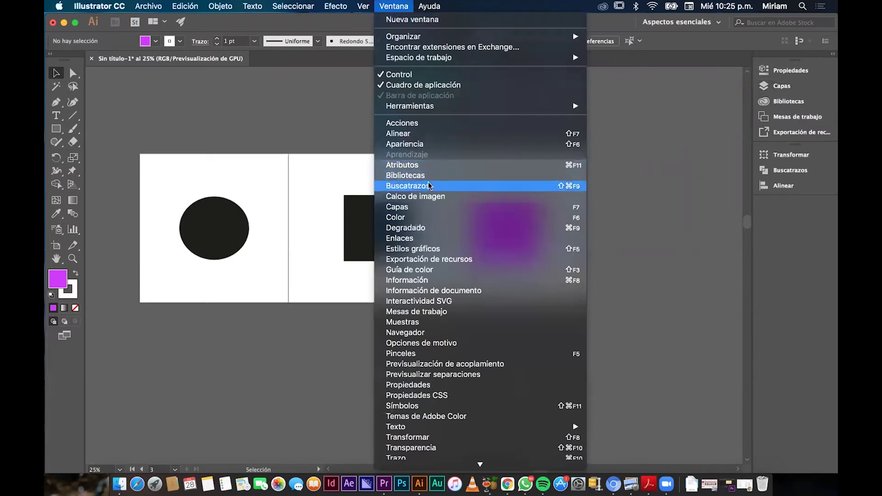
click(399, 207)
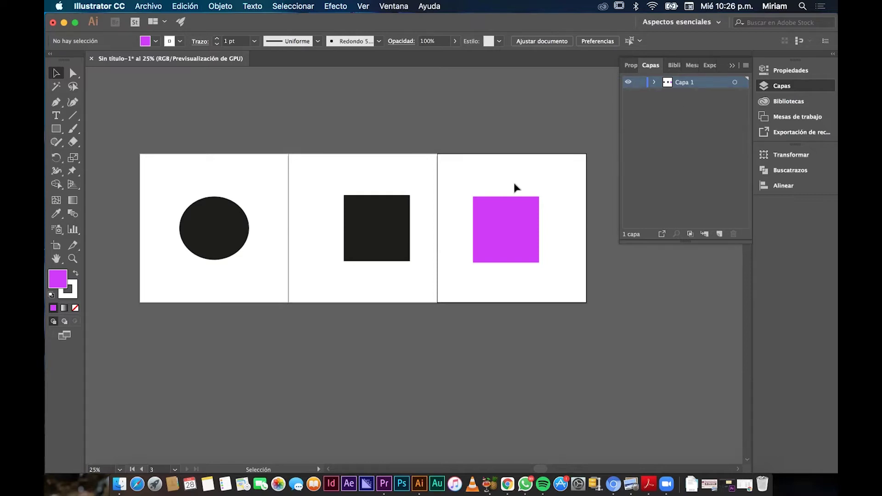
Step: Move the black square on the middle artboard slightly up and to the left, and deselect it
drag(388, 216, 378, 211)
click(404, 123)
click(242, 188)
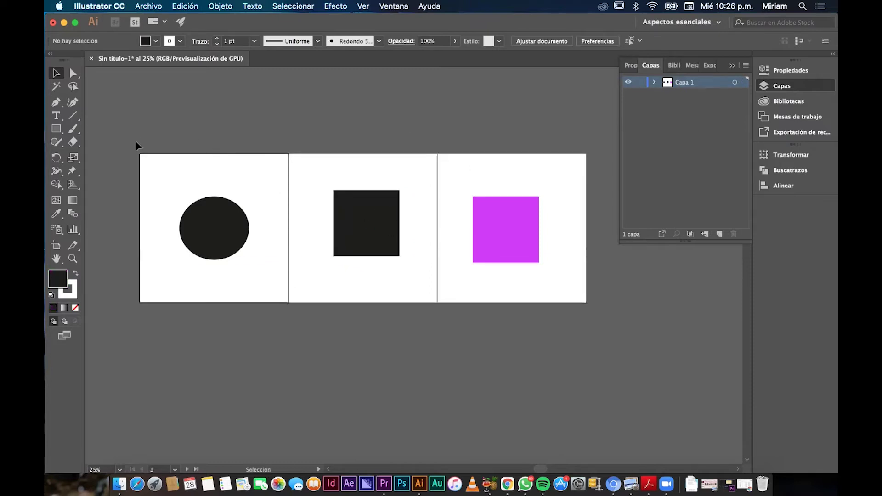
Step: Hide Capa 1 and show it again to check which shapes on the three artboards belong to it
drag(134, 142, 581, 228)
click(669, 123)
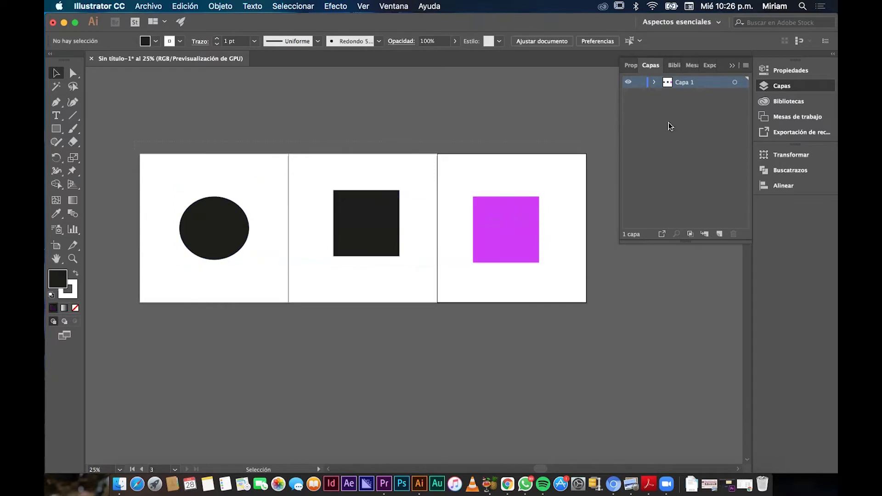
click(627, 83)
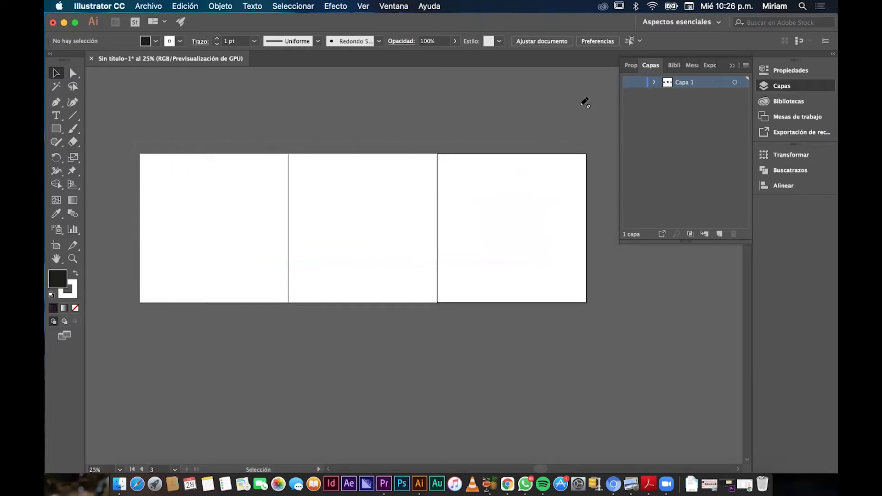
click(628, 83)
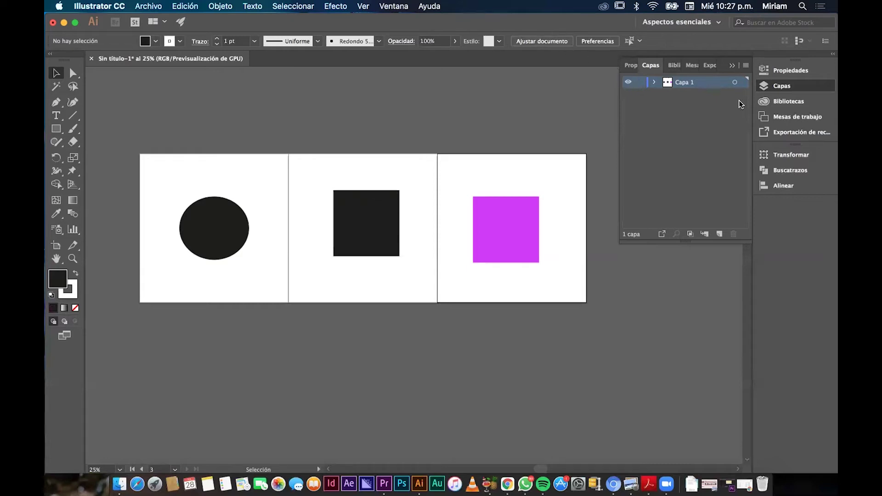
Step: Try out a new empty layer above Capa 1 by toggling its visibility, and delete it
click(719, 234)
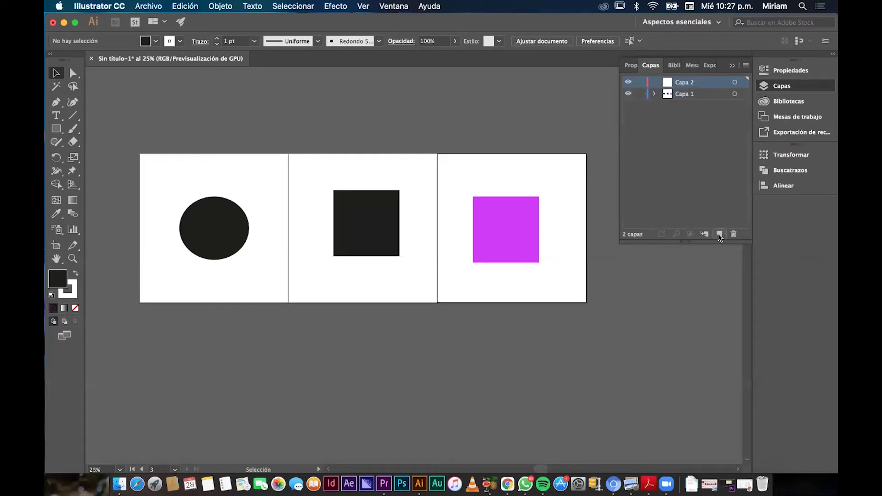
click(628, 84)
click(629, 84)
click(628, 83)
click(629, 84)
click(628, 83)
click(629, 84)
click(734, 235)
Step: Duplicate the Capa 1 layer and leave only the copy visible
drag(685, 81, 720, 234)
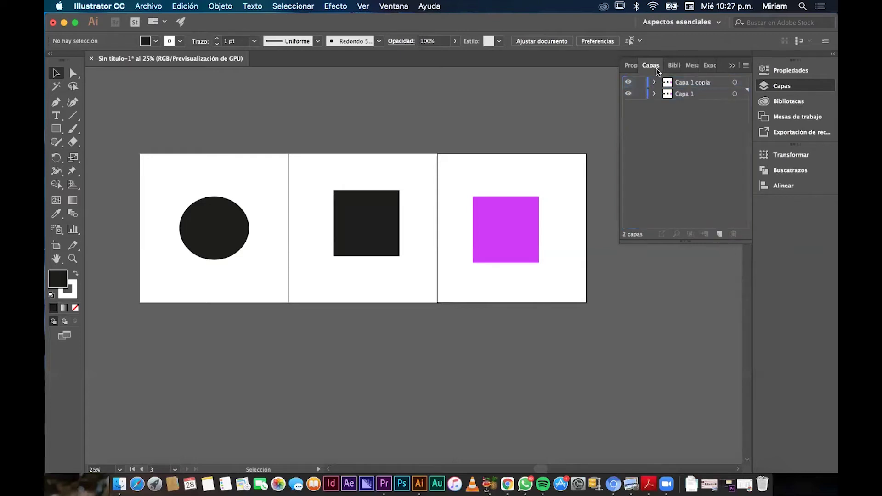
click(695, 81)
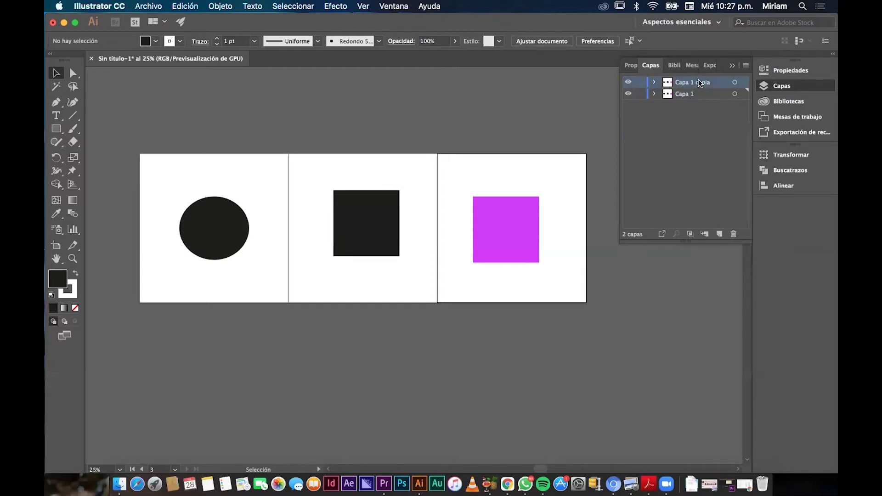
click(628, 83)
click(630, 94)
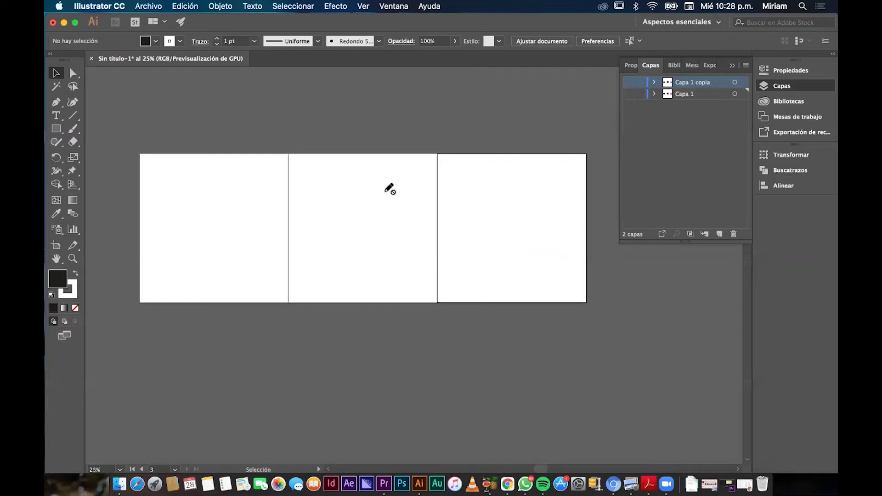
click(628, 83)
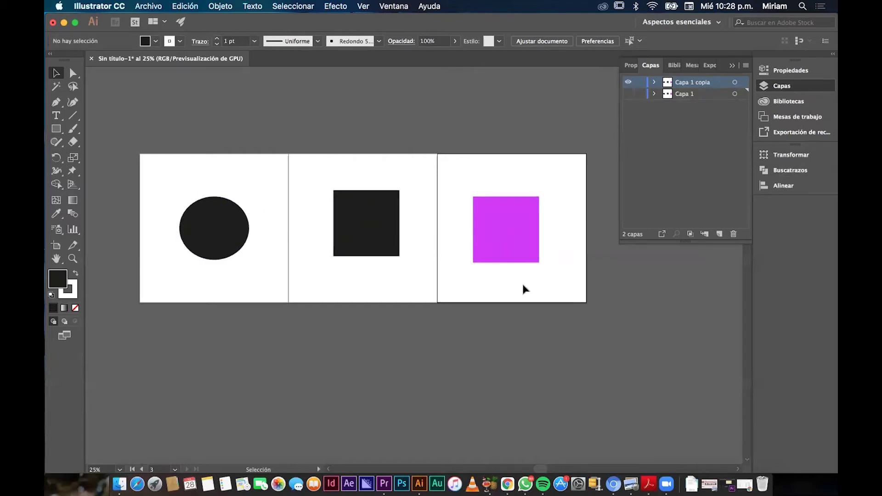
Step: Move all three shapes of the copied layer straight up toward the artboards' upper edge
key(super+a)
drag(232, 223, 233, 196)
click(272, 112)
Step: Fill the copied circle on the first artboard with light blue #34BFEA
click(230, 187)
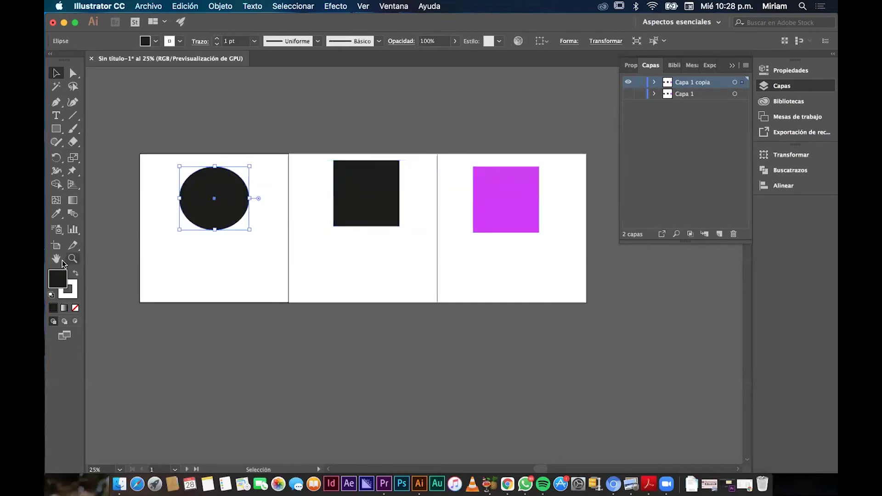
double_click(58, 278)
click(399, 171)
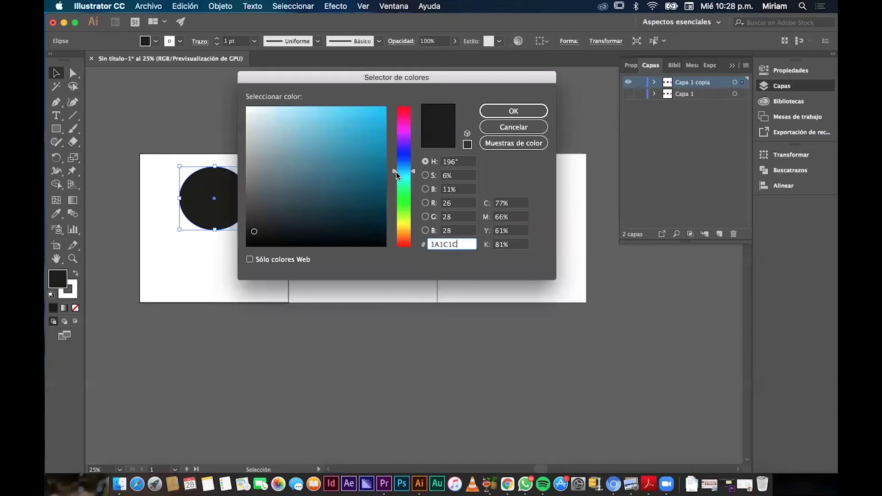
drag(377, 117, 355, 119)
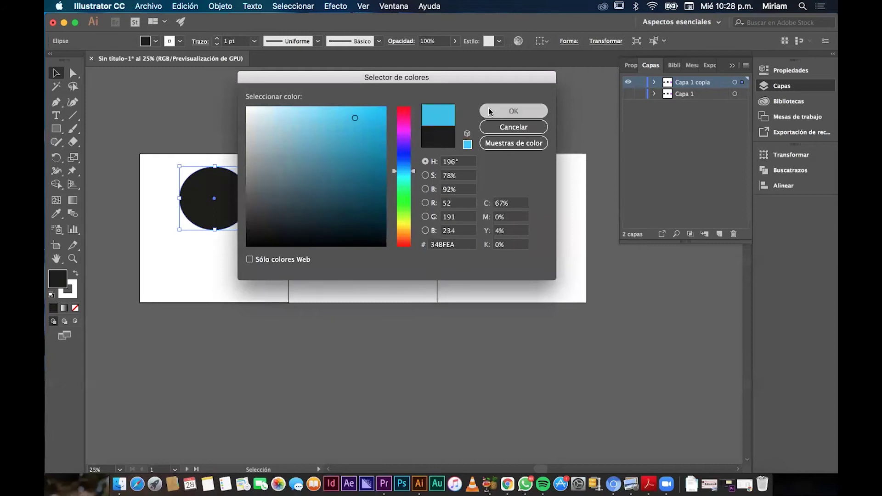
click(490, 112)
Step: Fill the copied square on the middle artboard with an olive color
click(366, 193)
double_click(57, 278)
click(351, 164)
click(532, 111)
Step: Fill the copied square on the third artboard with mint green #2DF9AB and deselect it
click(504, 221)
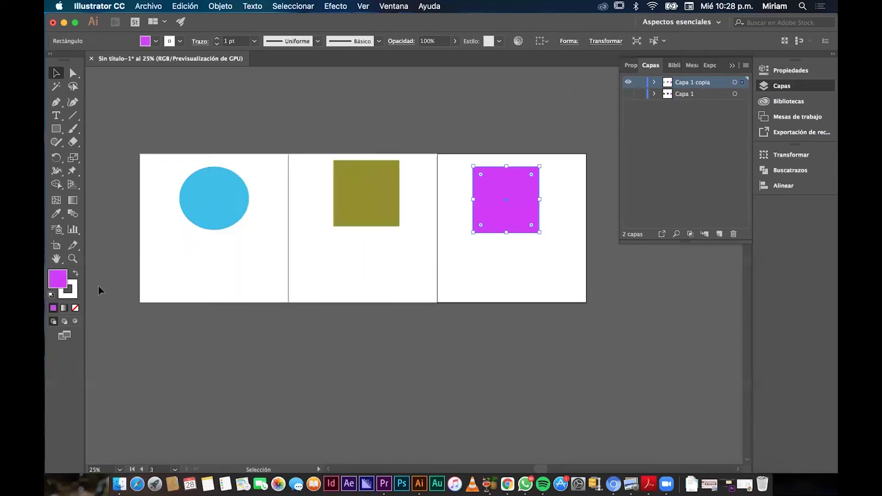
double_click(57, 278)
click(404, 186)
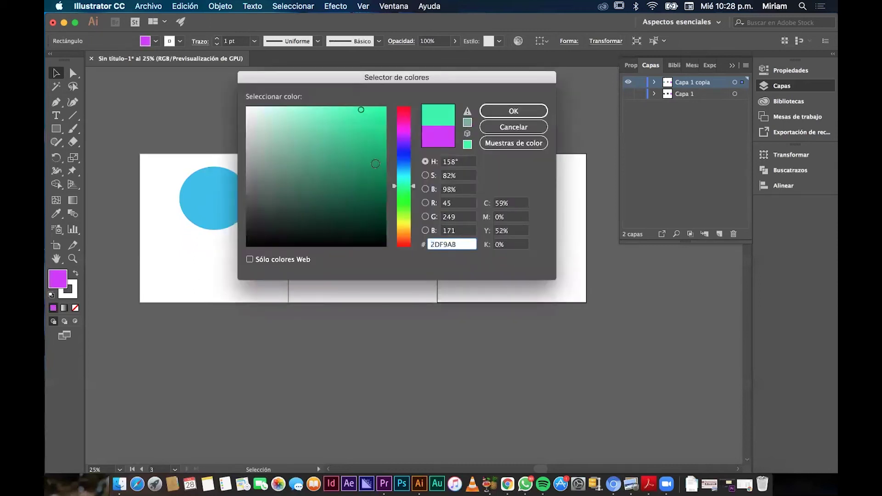
click(542, 113)
click(589, 199)
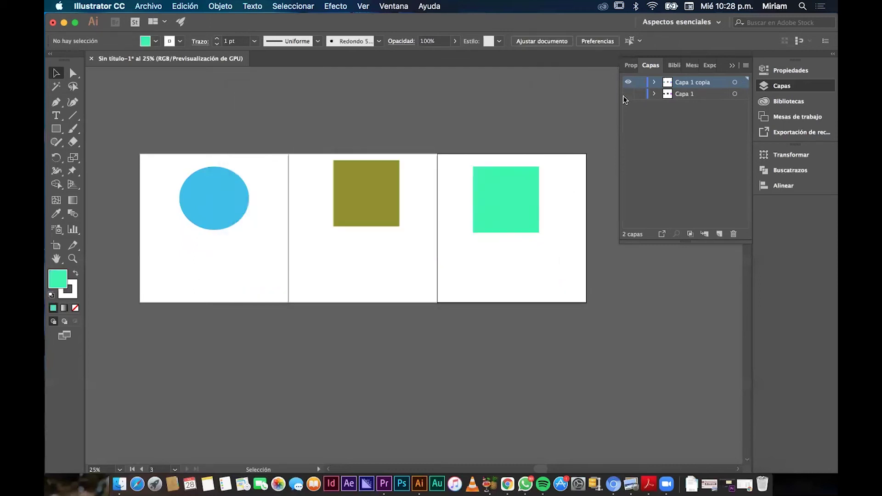
Step: Compare Capa 1 and Capa 1 copia by toggling their visibility, ending with only the copy shown
click(628, 94)
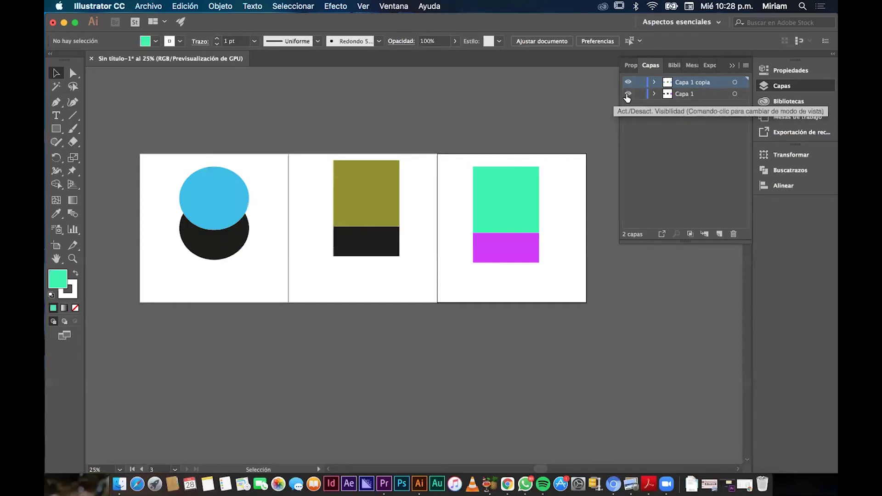
click(629, 82)
click(629, 83)
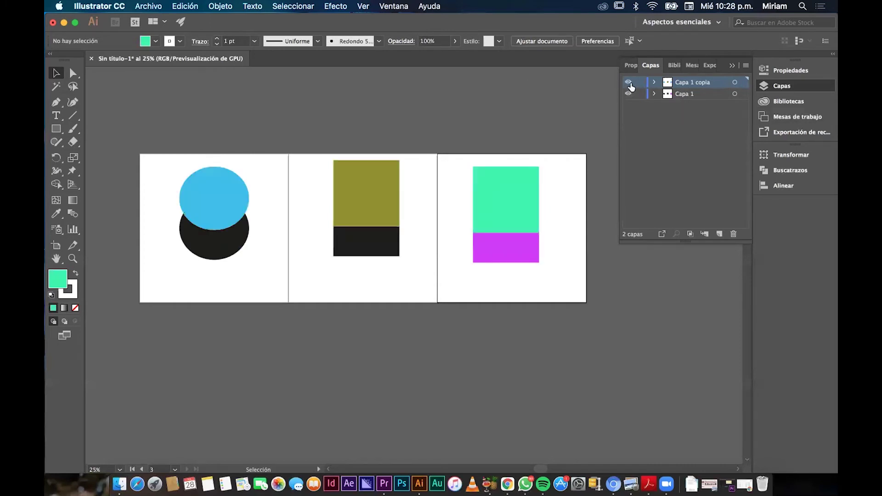
click(630, 94)
click(628, 83)
click(628, 83)
click(628, 94)
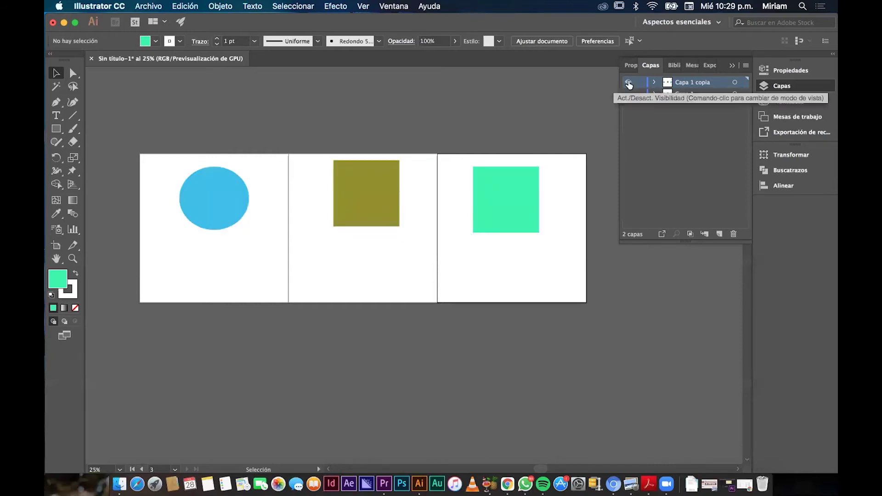
drag(267, 155, 181, 153)
click(148, 122)
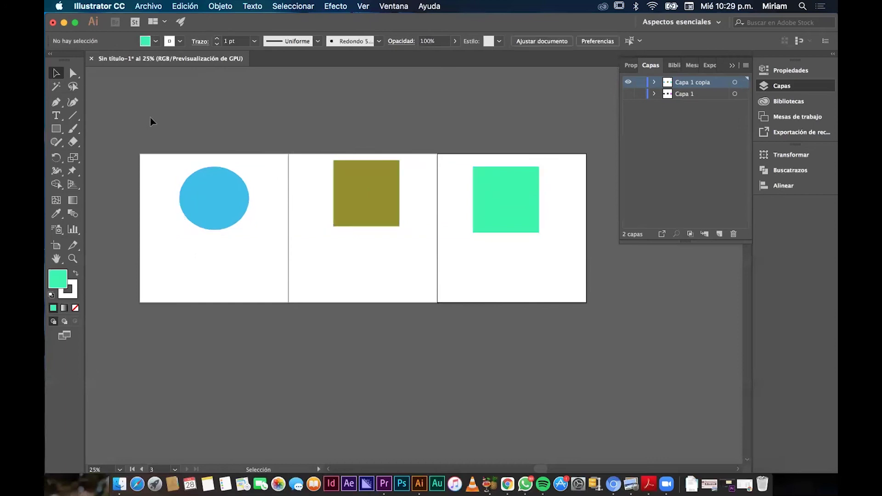
key(super+a)
click(598, 273)
key(super+z)
click(238, 121)
drag(222, 312, 239, 307)
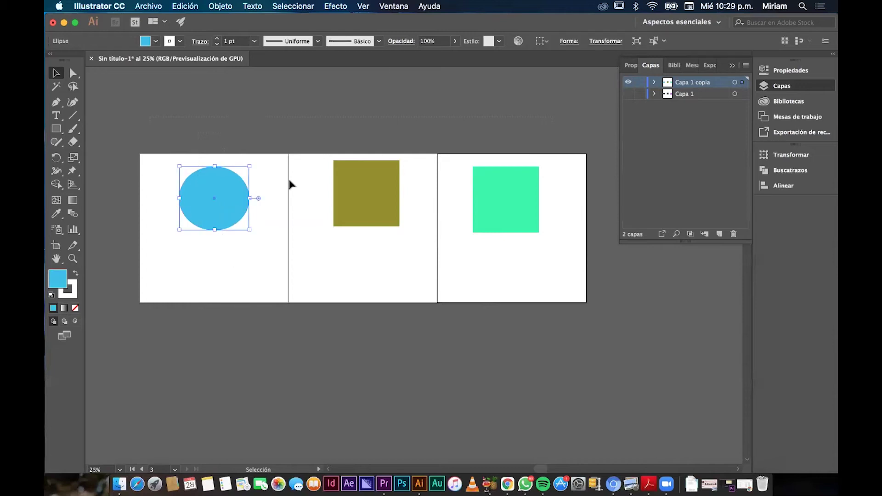
Step: Show Capa 1 together with its copy and clear the selection
click(628, 94)
click(644, 119)
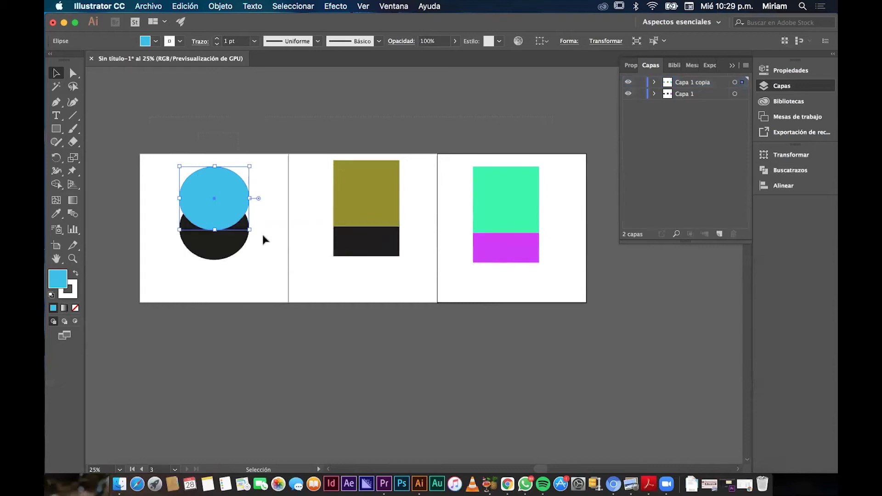
click(290, 260)
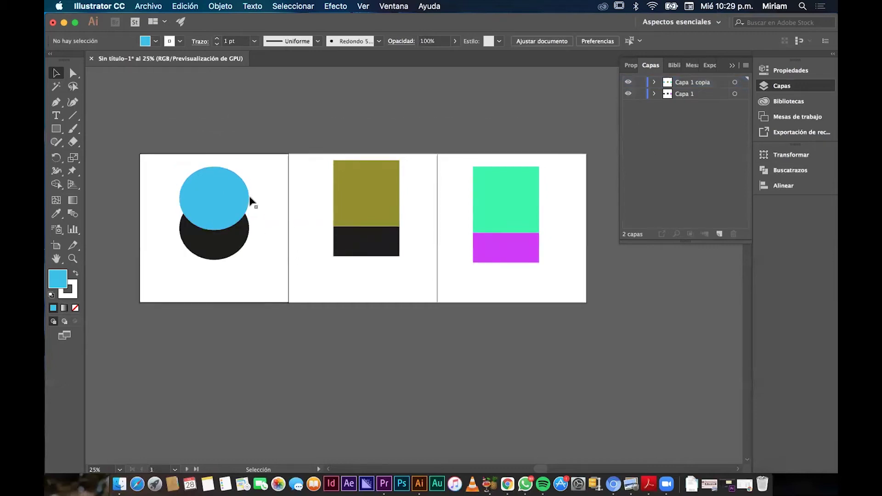
Step: Move the blue circle from the Capa 1 copia layer to the Capa 1 layer
click(231, 201)
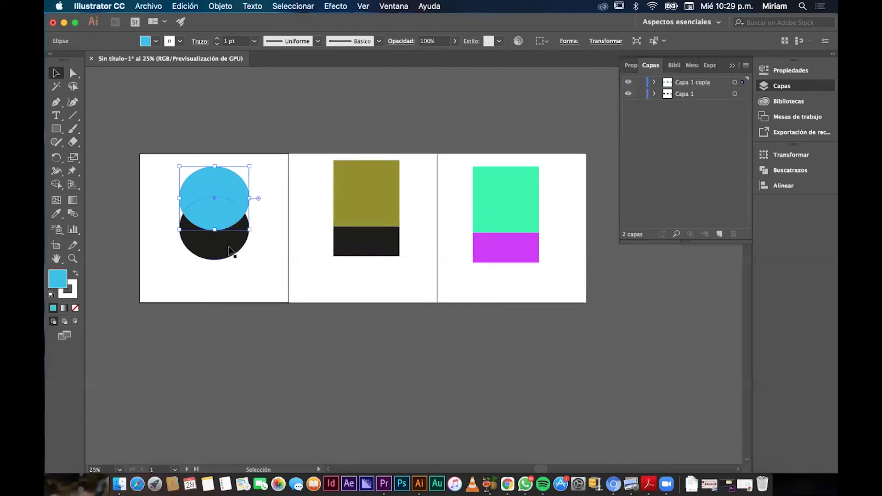
click(285, 293)
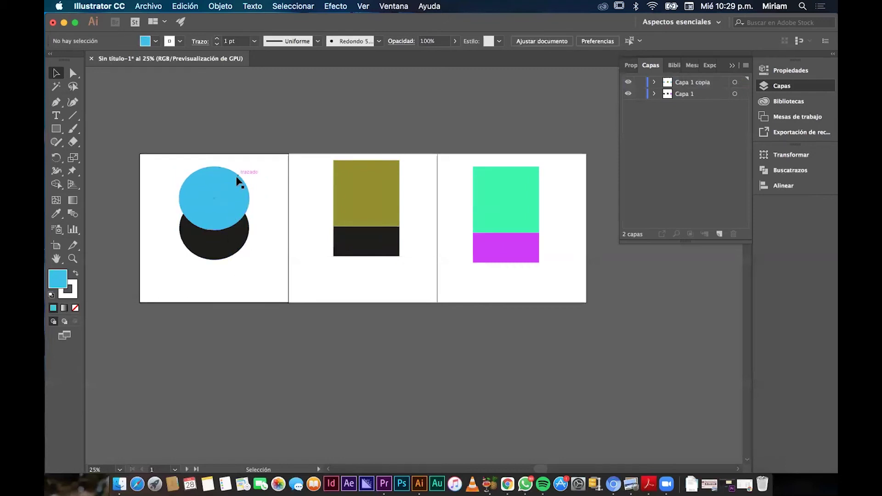
click(226, 201)
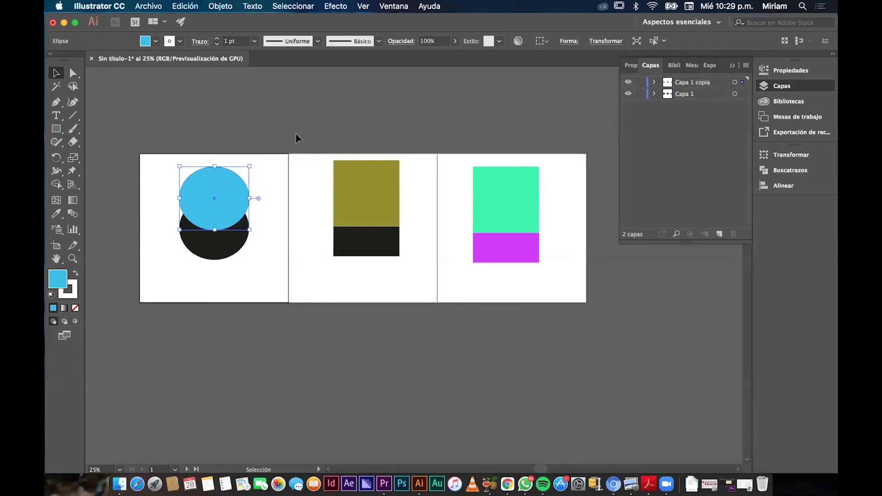
click(282, 125)
click(224, 192)
drag(742, 83, 744, 96)
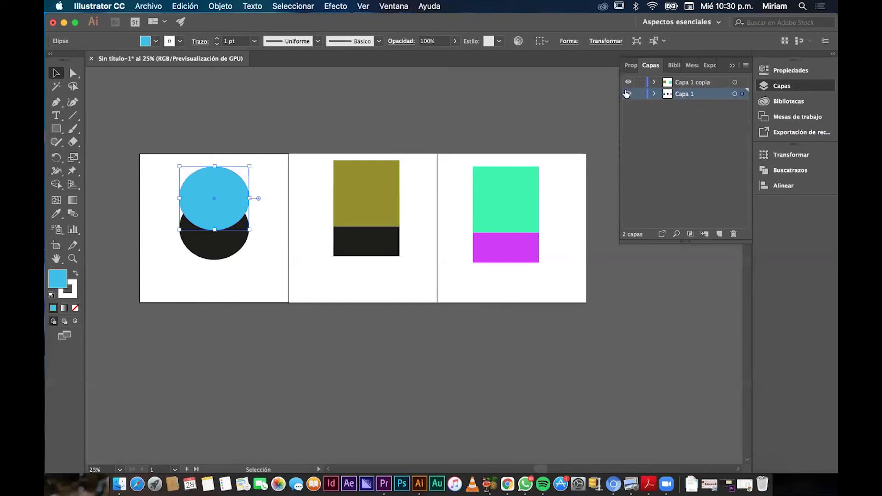
Step: Toggle the visibility of Capa 1 to verify that the blue circle belongs to it
click(628, 95)
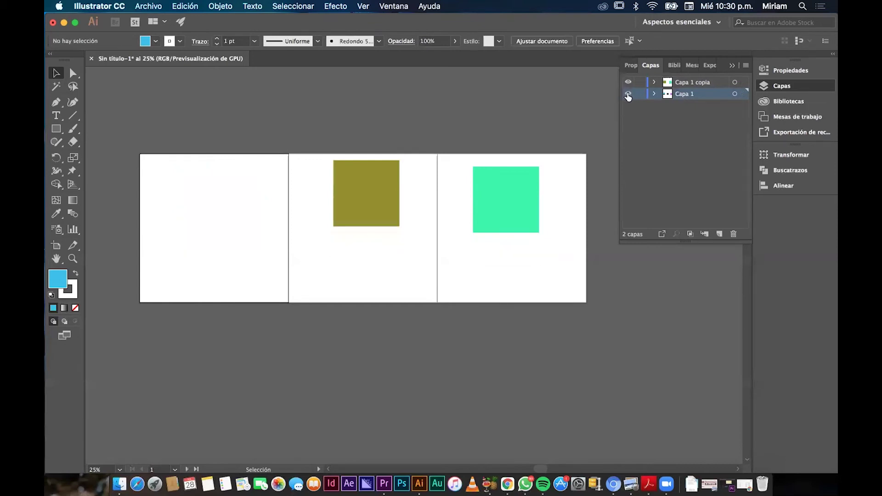
click(628, 94)
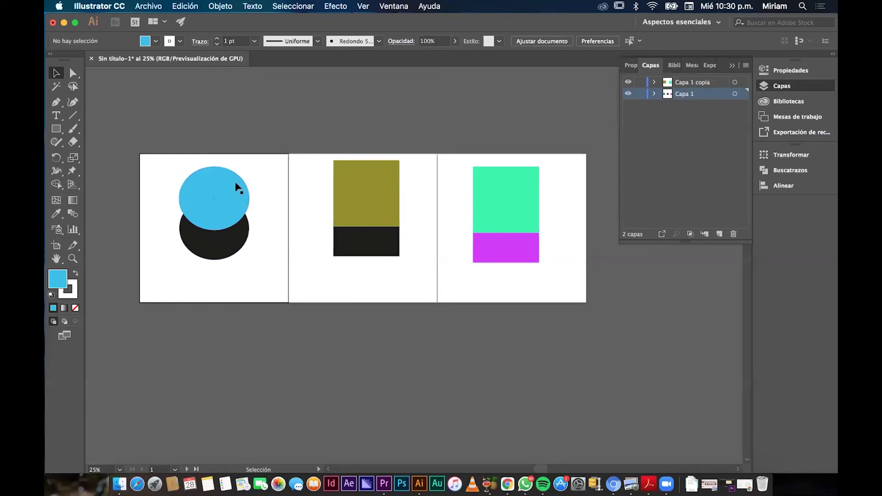
click(629, 95)
click(628, 95)
Step: Add a new empty layer at the top of the stack, above Capa 1 copia
click(719, 234)
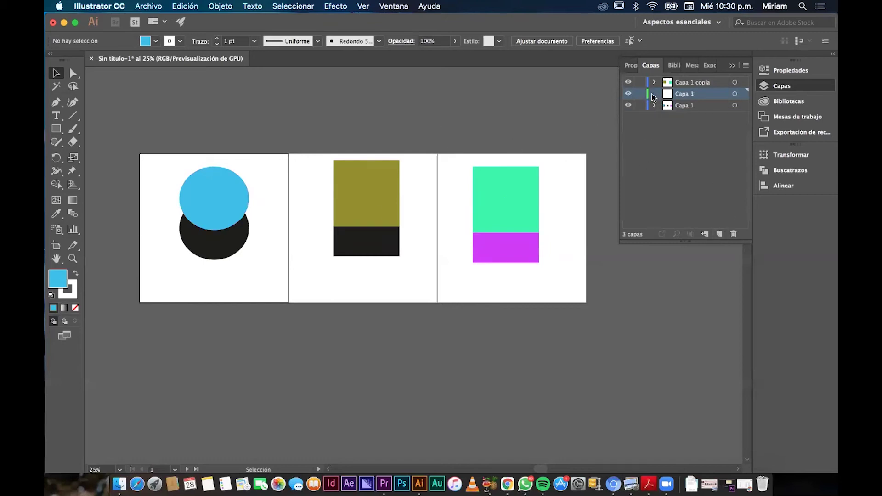
click(735, 234)
click(691, 82)
click(719, 235)
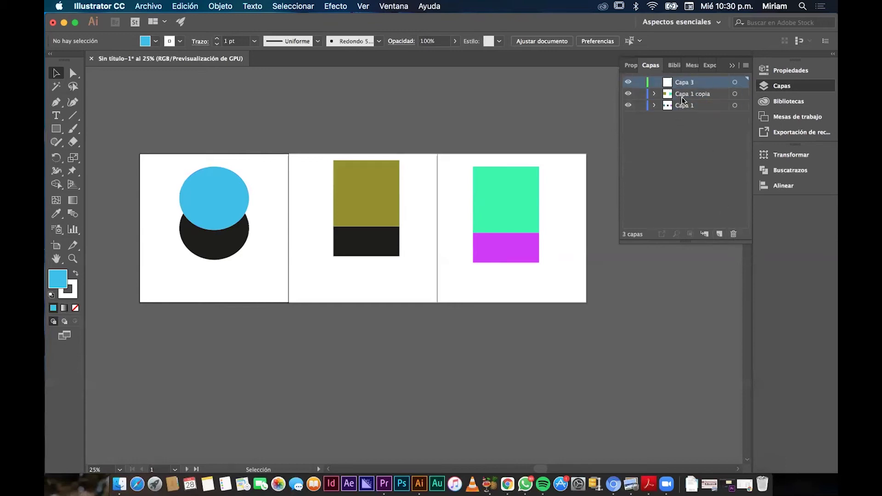
Step: Move the green square on the third artboard from Capa 1 copia to the Capa 3 layer
click(522, 189)
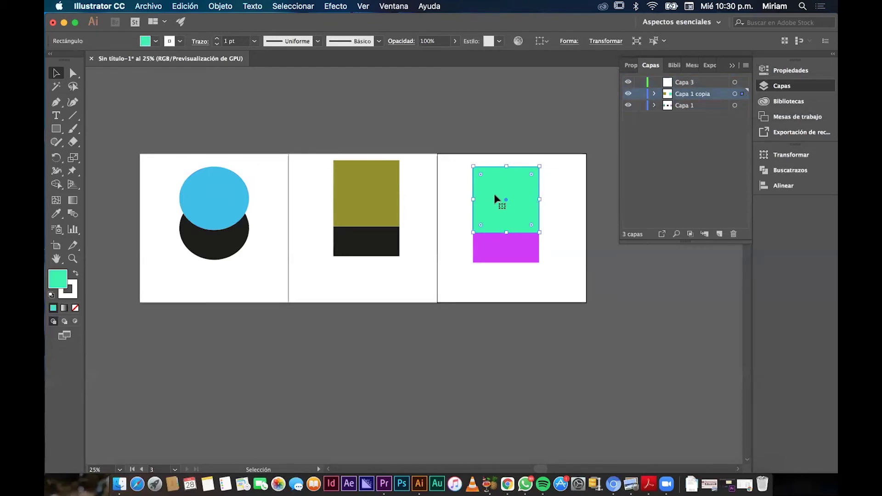
drag(742, 96, 744, 88)
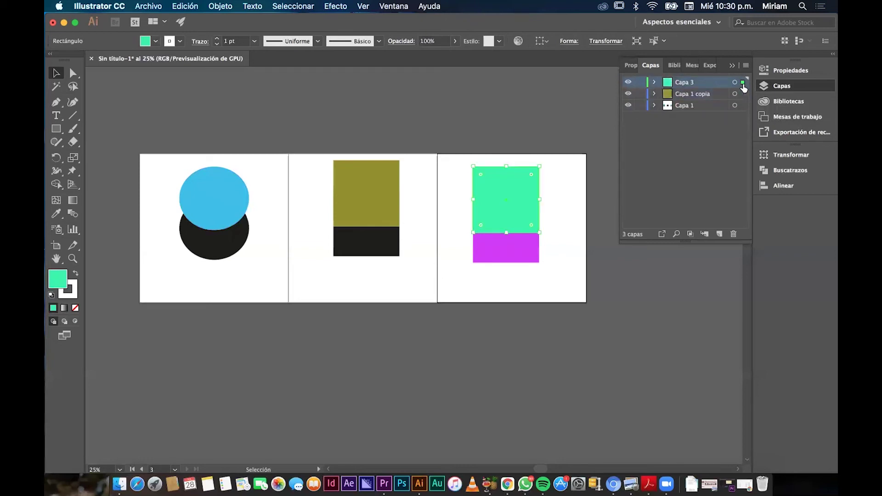
Step: Toggle the visibility of Capa 3, Capa 1 copia and Capa 1 in turn to check which shapes each layer holds
click(581, 116)
click(629, 83)
click(628, 83)
click(628, 83)
click(628, 83)
click(628, 94)
click(628, 94)
click(628, 106)
click(629, 105)
click(628, 93)
click(628, 94)
click(629, 82)
click(629, 82)
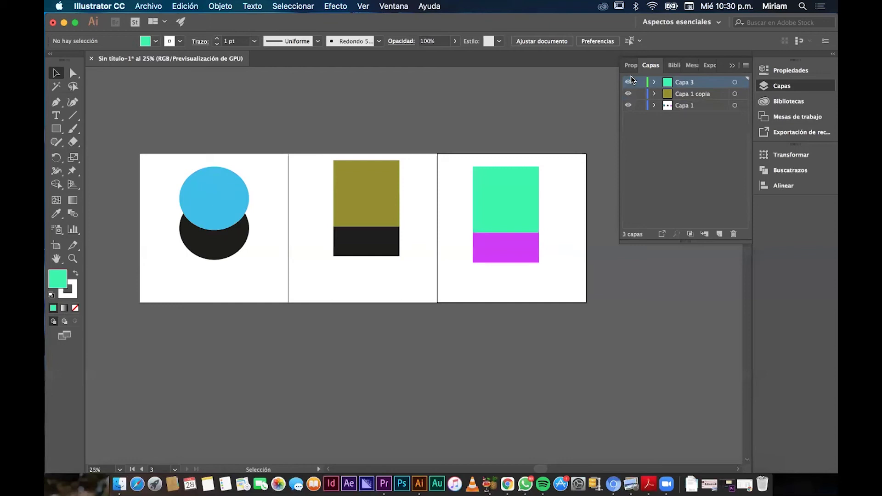
Step: Expand Capa 1 and hide and show each of its four objects one by one to identify them
click(672, 106)
click(654, 105)
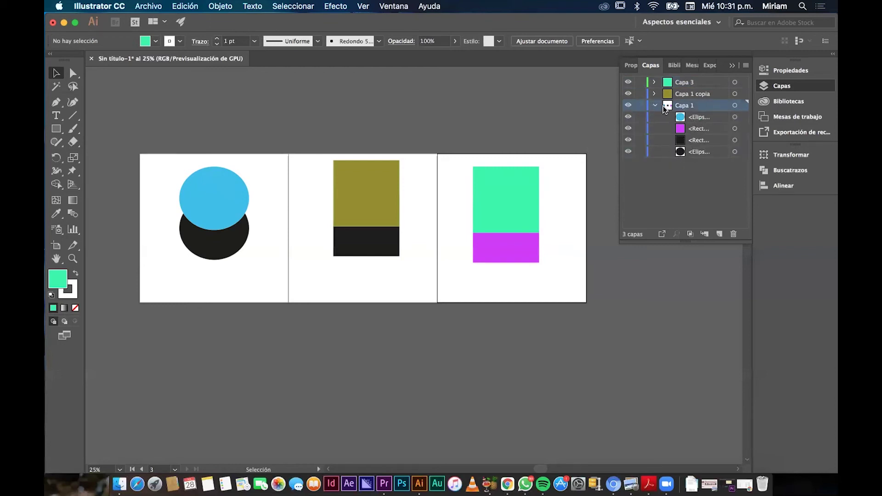
click(628, 117)
click(628, 117)
click(628, 129)
click(628, 129)
click(627, 140)
click(627, 140)
click(629, 152)
click(628, 152)
Step: Hide and show the whole Capa 1 layer and collapse its object list
click(628, 106)
click(628, 106)
click(656, 105)
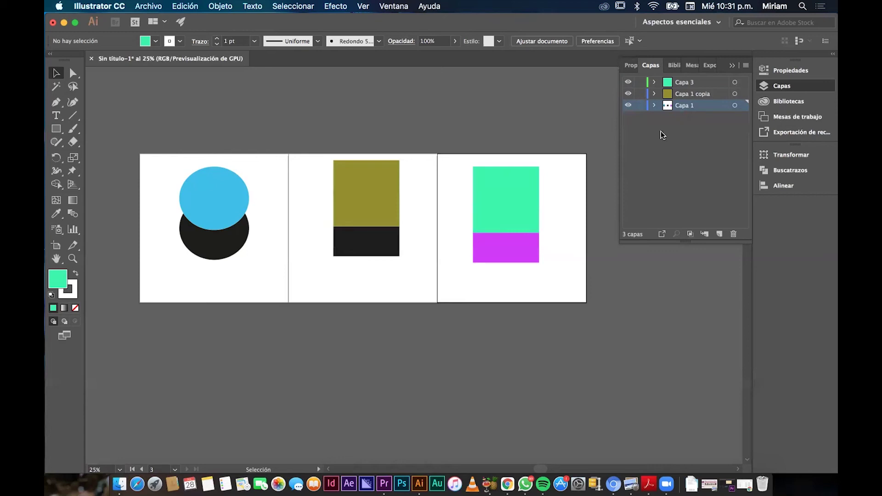
click(628, 105)
click(629, 106)
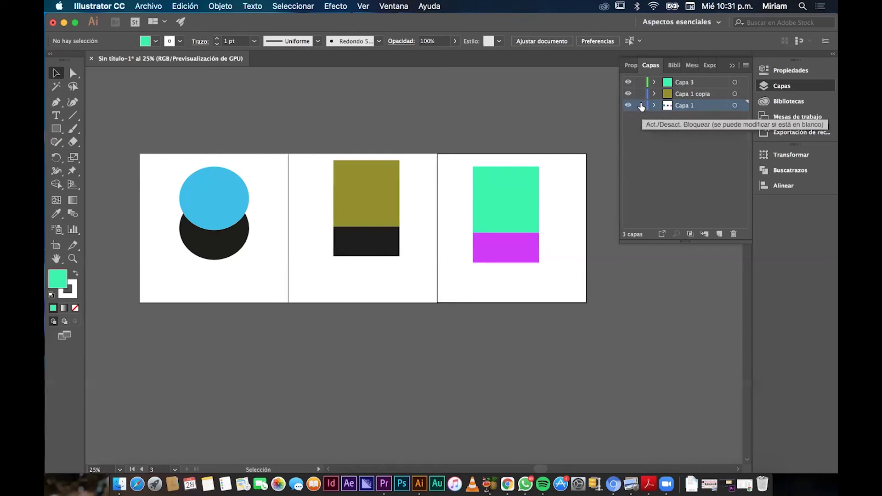
Step: Lock the Capa 1 layer and try to select its shapes across the three artboards
click(640, 105)
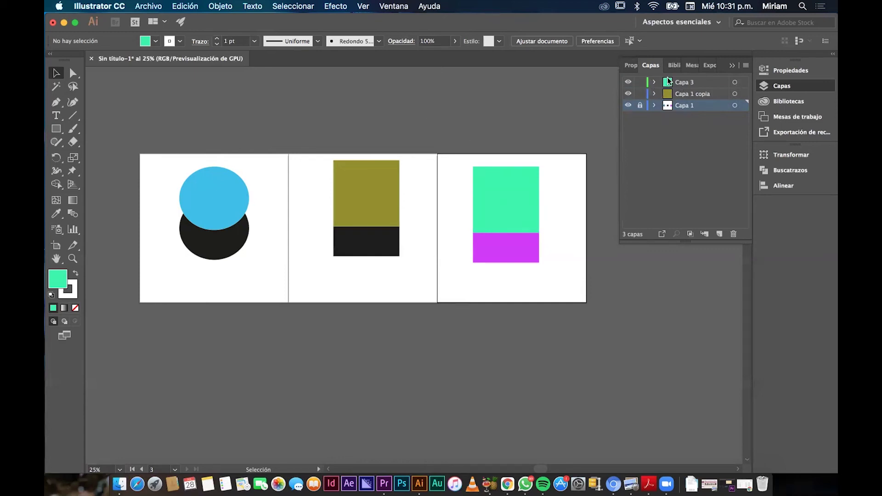
drag(161, 150, 611, 307)
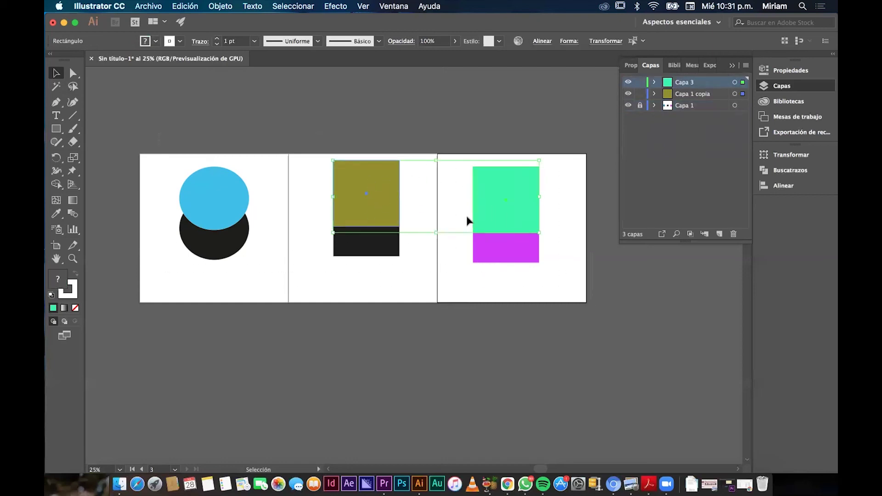
click(232, 122)
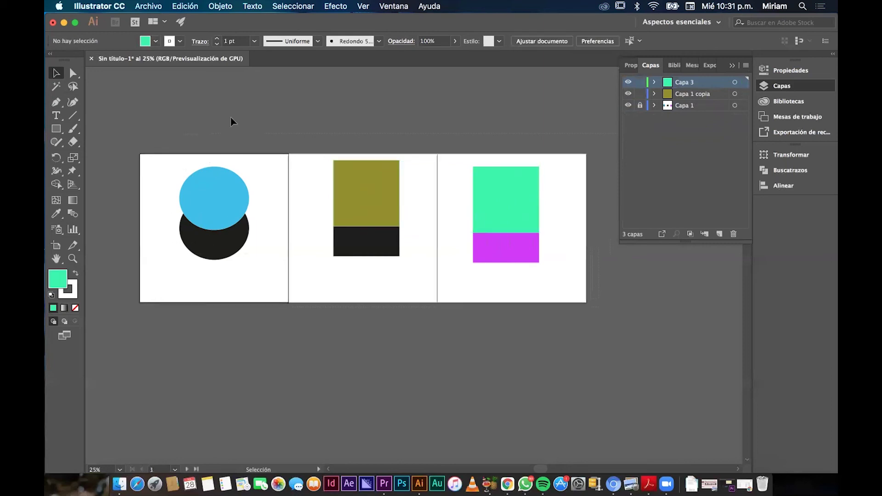
drag(171, 122, 183, 134)
drag(298, 253, 634, 272)
drag(512, 302, 345, 253)
click(211, 240)
Step: Test selecting shapes on the three artboards with Capa 1 locked, and unlock the layer
click(639, 105)
drag(332, 118, 407, 316)
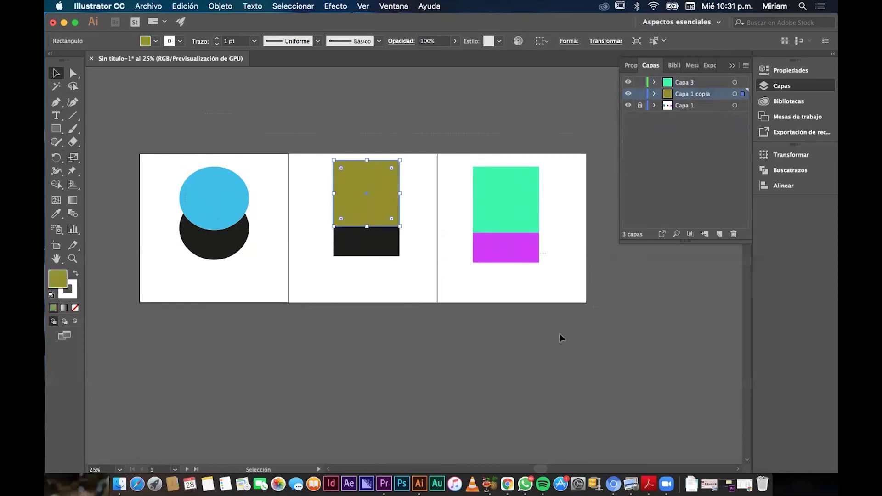
drag(450, 142, 487, 180)
click(203, 247)
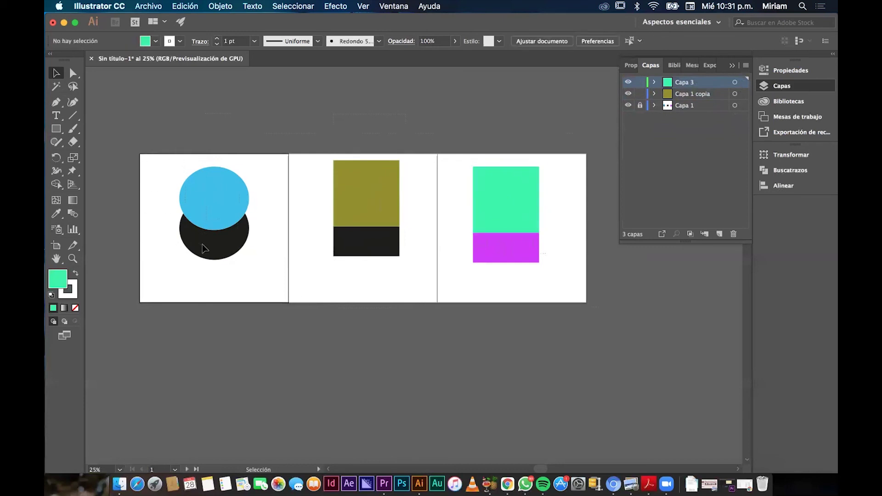
click(639, 106)
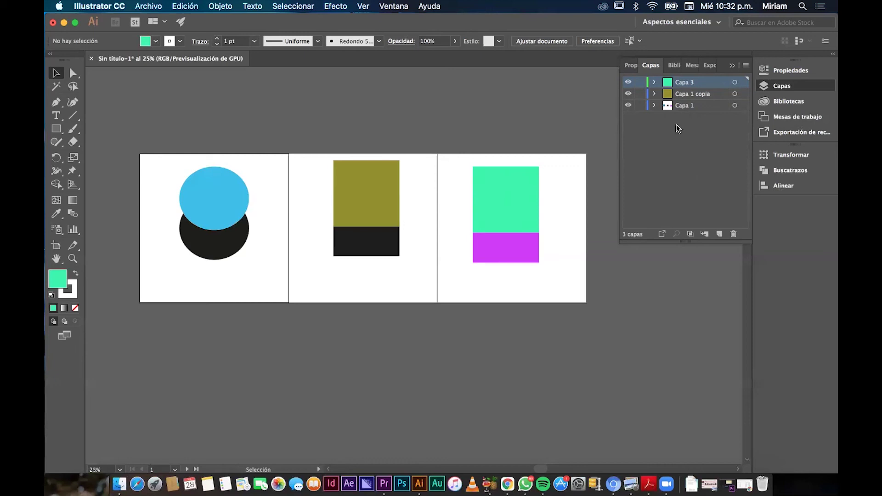
Step: Enlarge the magenta rectangle to cover the whole third artboard and move the green square near its center
click(481, 252)
drag(471, 230, 437, 229)
drag(536, 231, 586, 230)
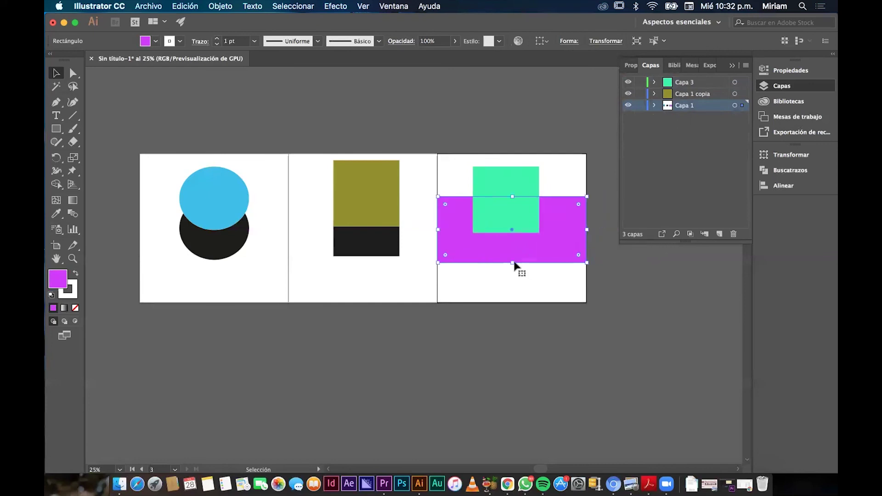
click(512, 268)
drag(515, 297, 515, 303)
drag(513, 196, 512, 151)
click(525, 99)
drag(528, 201, 537, 228)
click(509, 128)
Step: Lock Capa 1 as a background, hide and show it, and unlock it
click(640, 105)
click(628, 105)
click(628, 106)
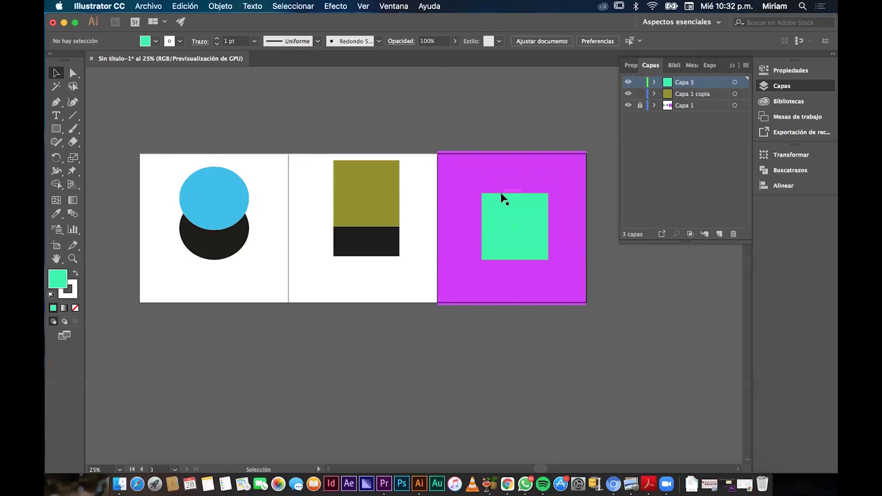
click(640, 106)
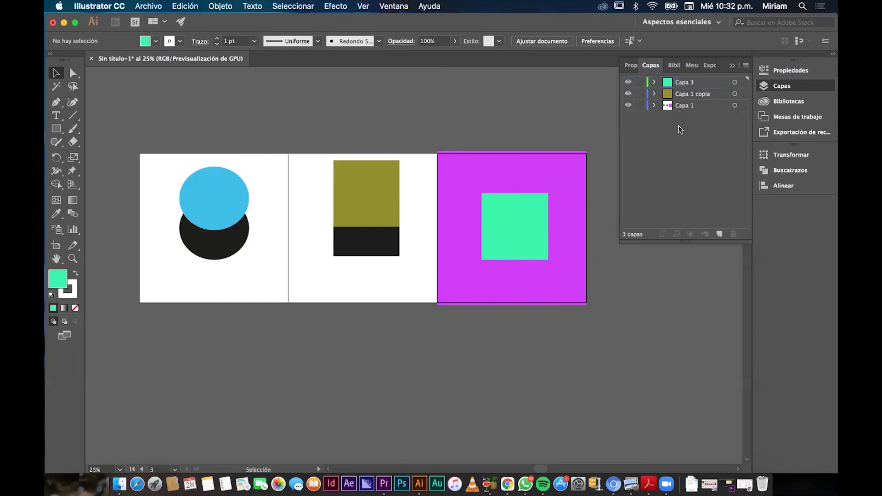
Step: Rename the Capa 1 layer as fondo
click(687, 106)
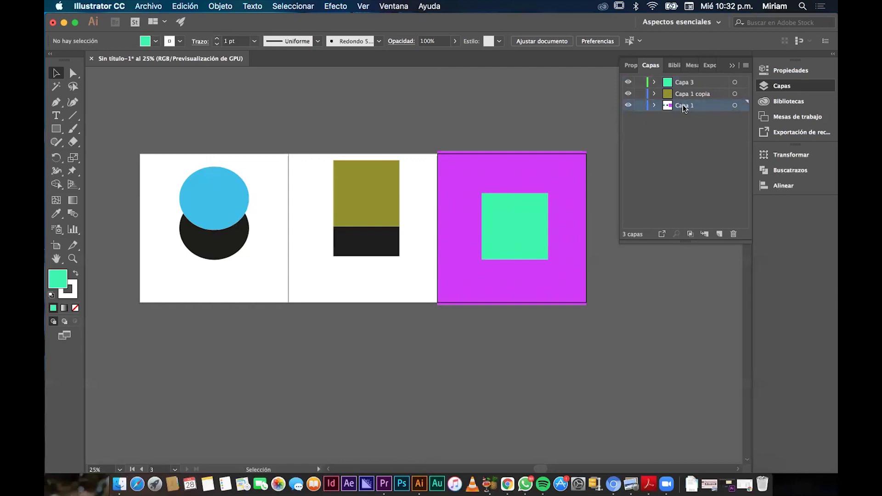
double_click(684, 106)
click(699, 105)
key(BackSpace)
double_click(694, 105)
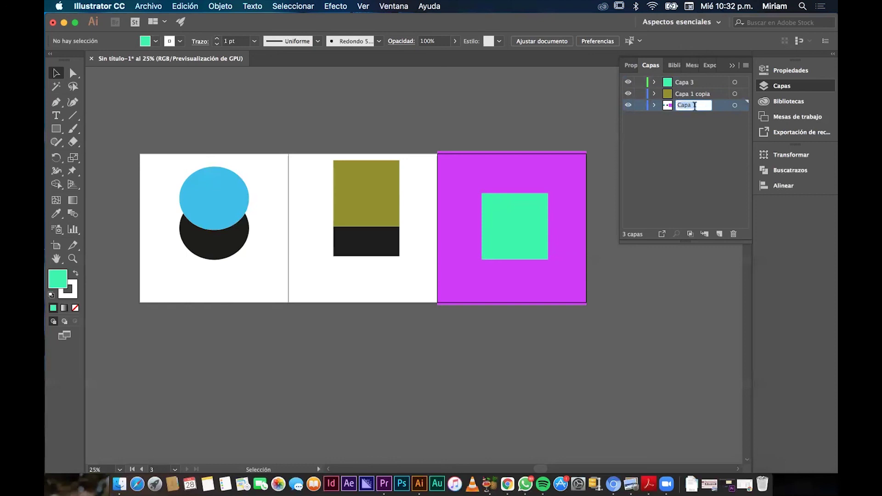
text(fondo)
click(696, 133)
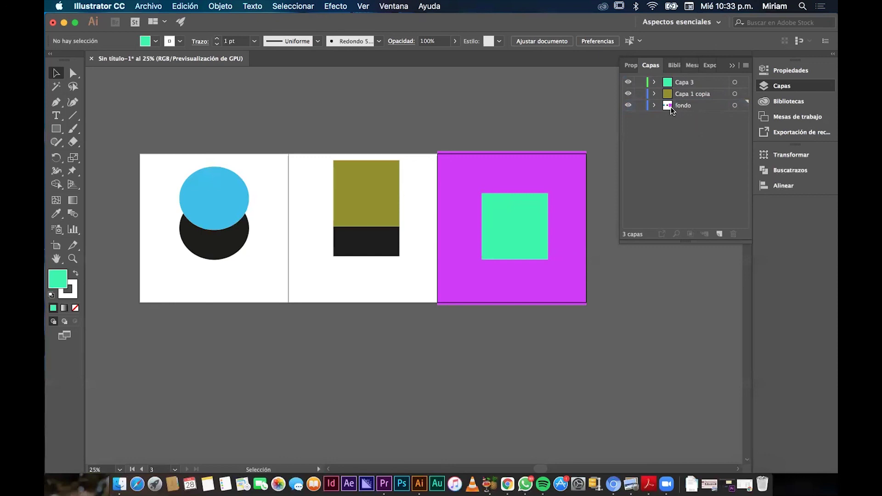
Step: Examine up close the selection outline color of the green square on the third artboard
click(490, 223)
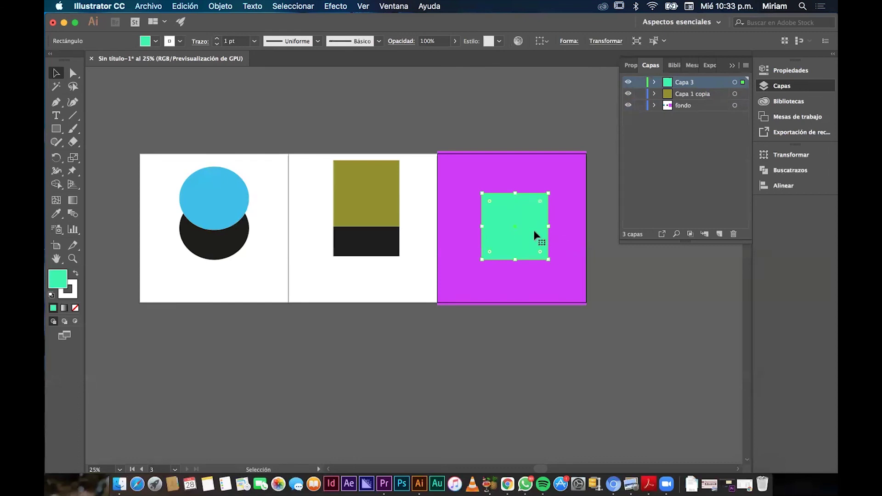
alt+scroll(534, 235, up, 2)
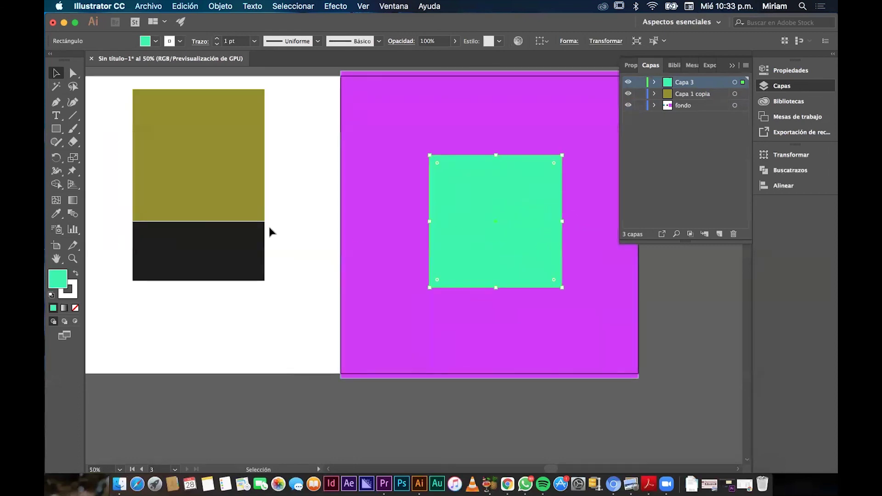
click(307, 232)
click(461, 203)
alt+scroll(558, 219, up, 2)
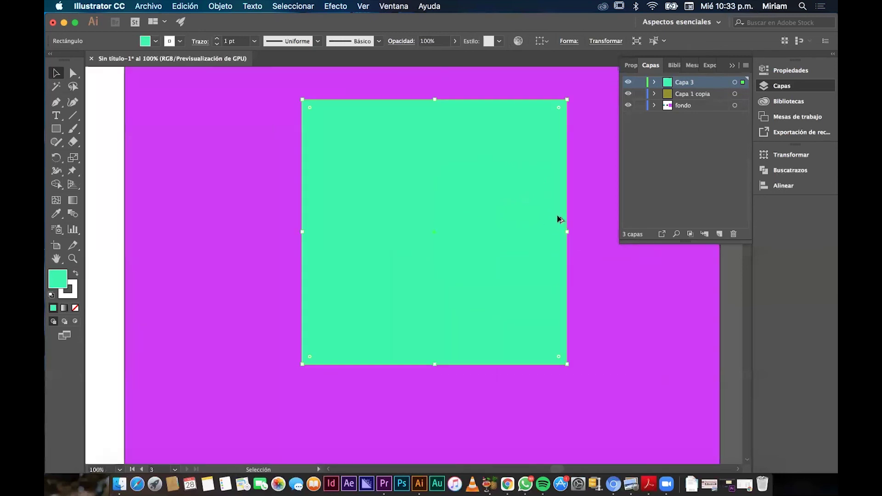
alt+scroll(560, 219, down, 2)
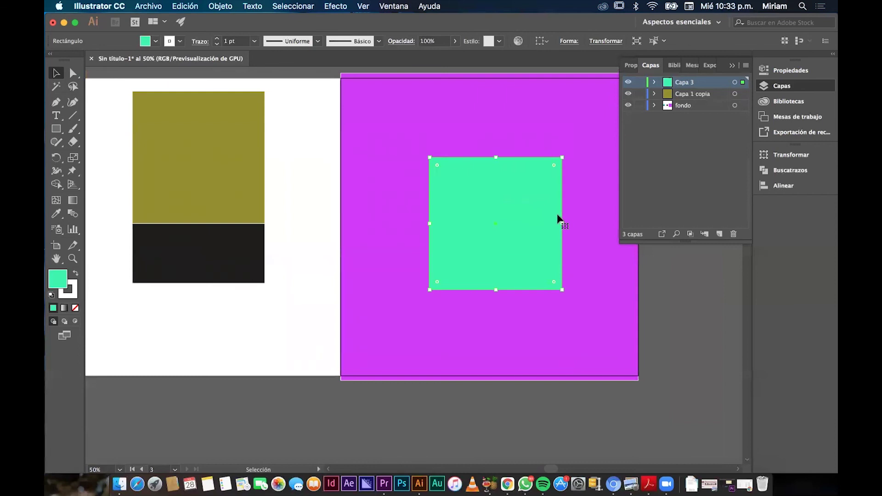
click(696, 335)
click(502, 212)
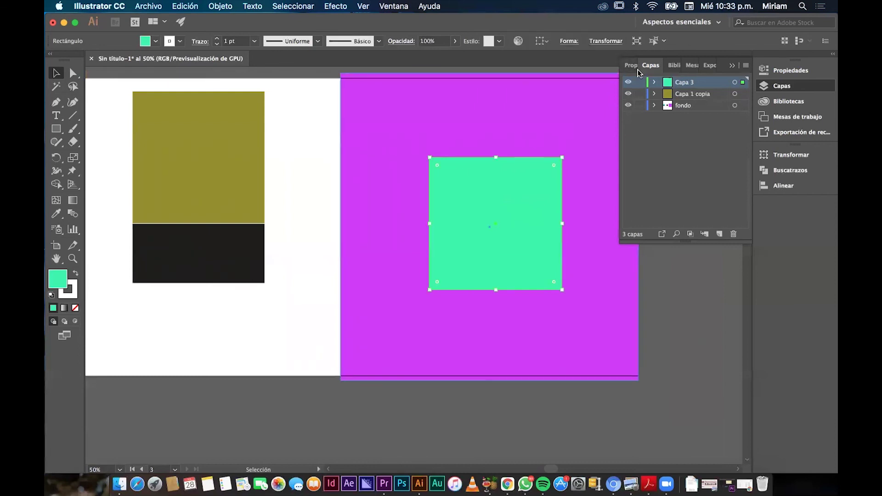
Step: Set the Capa 3 layer color to Negro and check the selection outline of the green square
double_click(667, 83)
click(465, 172)
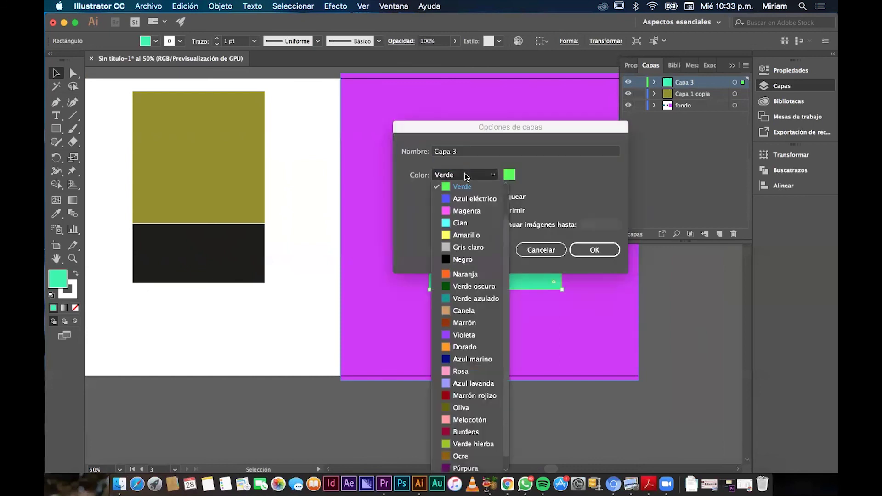
scroll(462, 255, up, 2)
scroll(463, 261, up, 1)
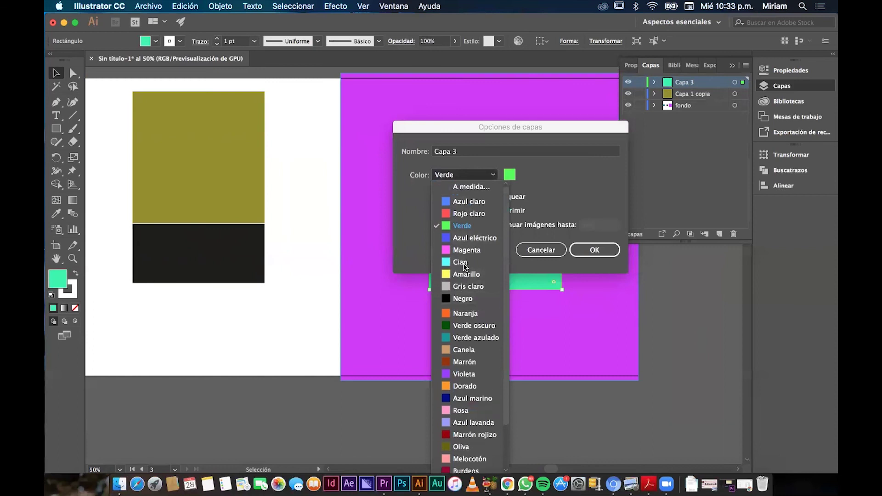
click(465, 301)
click(593, 250)
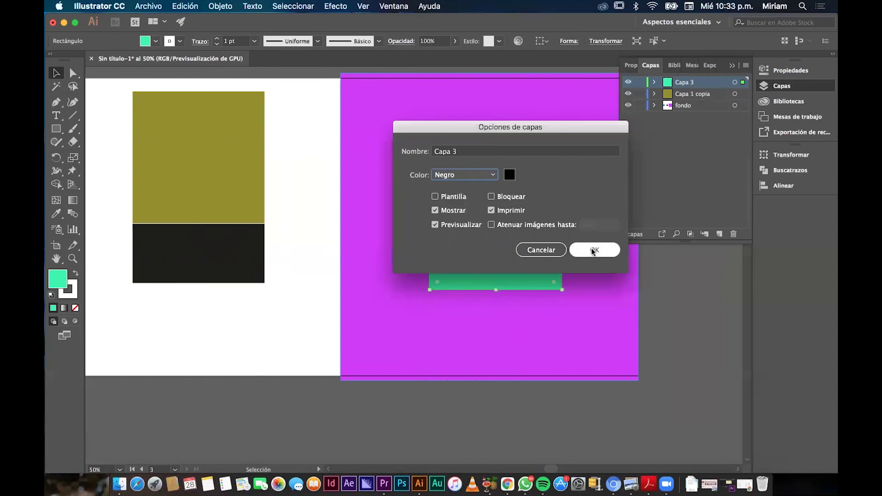
click(682, 308)
click(505, 218)
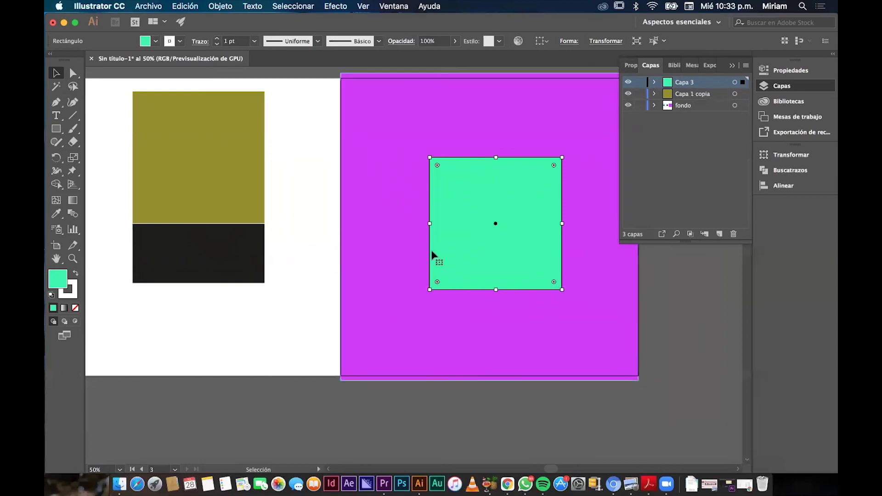
scroll(390, 273, down, 1)
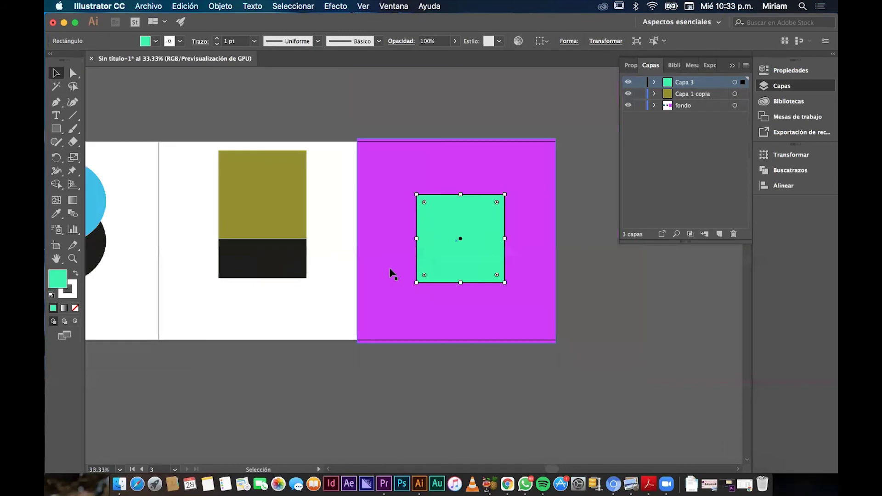
scroll(390, 274, down, 1)
scroll(390, 274, left, 3)
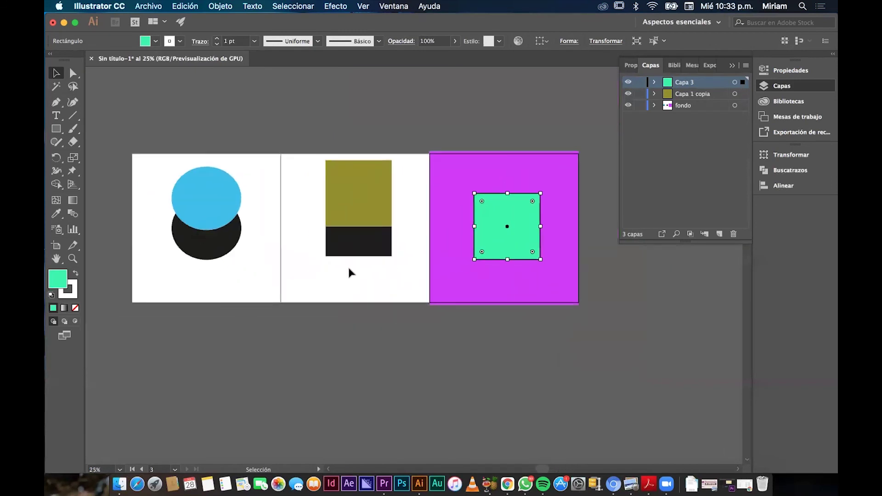
click(292, 297)
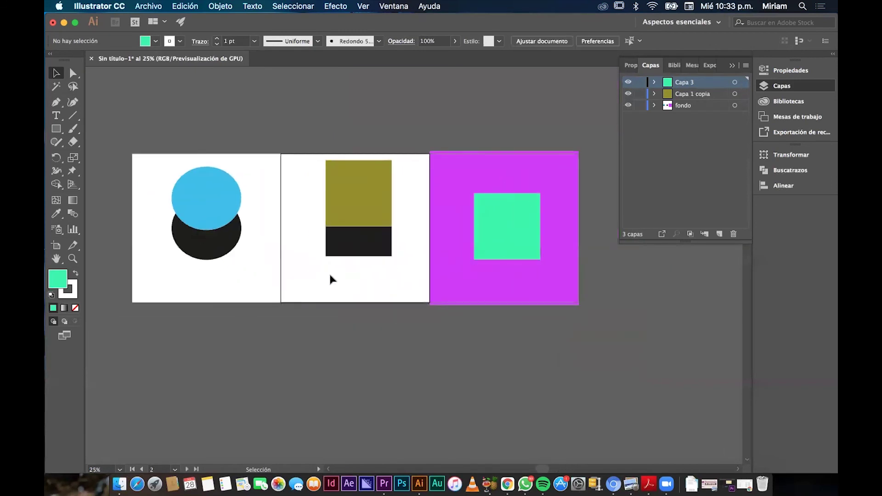